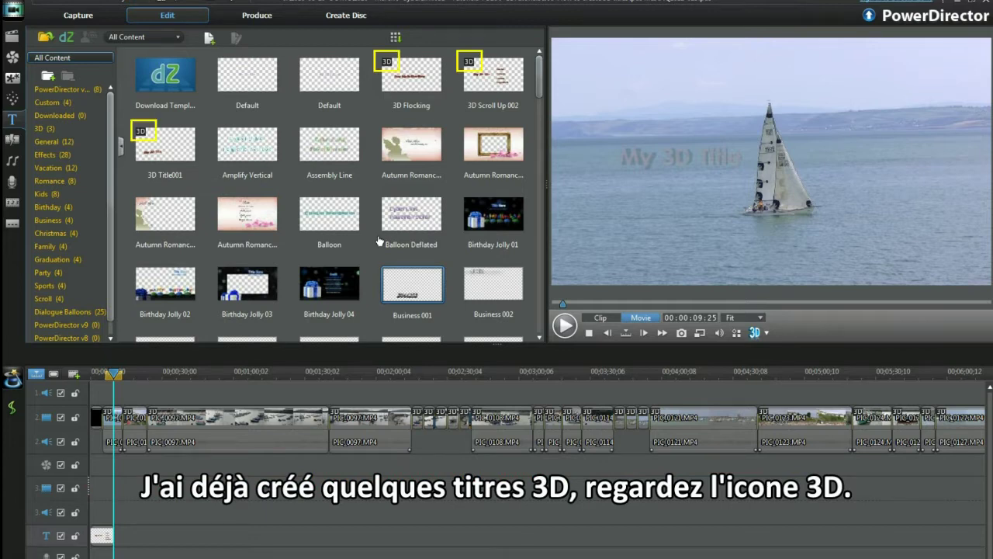
# - Place the Default title template on the title track at about 1:30
pyautogui.click(328, 81)
pyautogui.moveTo(340, 124); pyautogui.dragTo(332, 542)
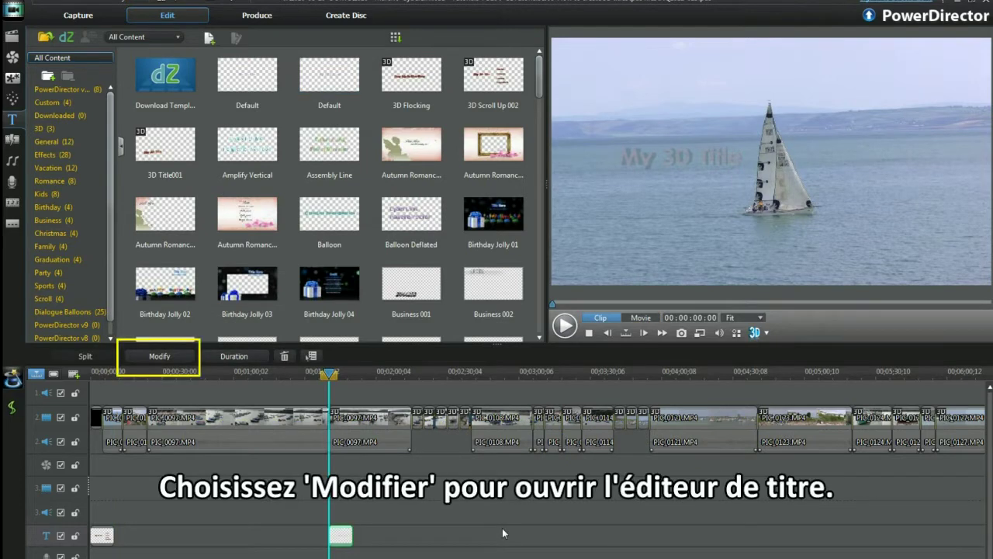
# - Open the title in the 3D Title Designer and set its font to Century Gothic
pyautogui.click(162, 356)
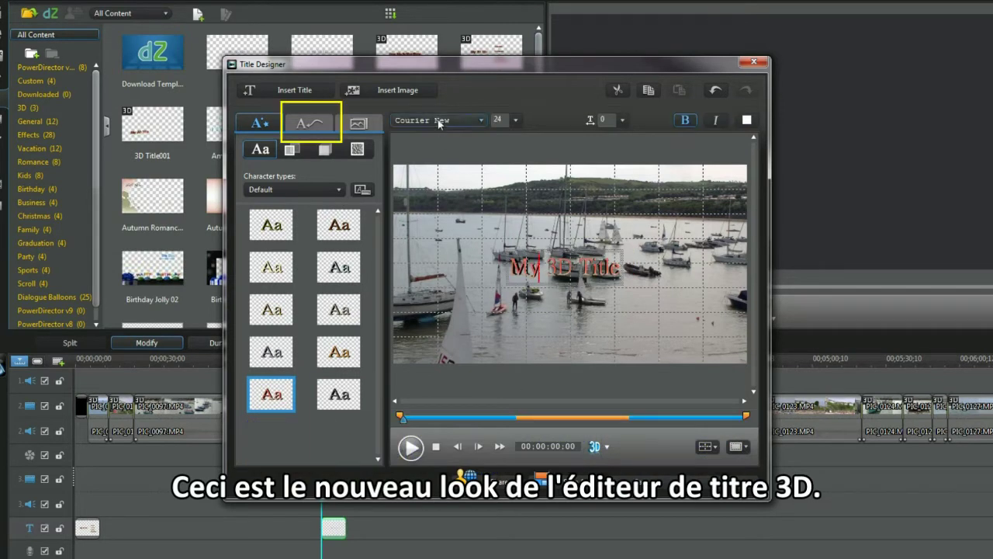
pyautogui.click(480, 124)
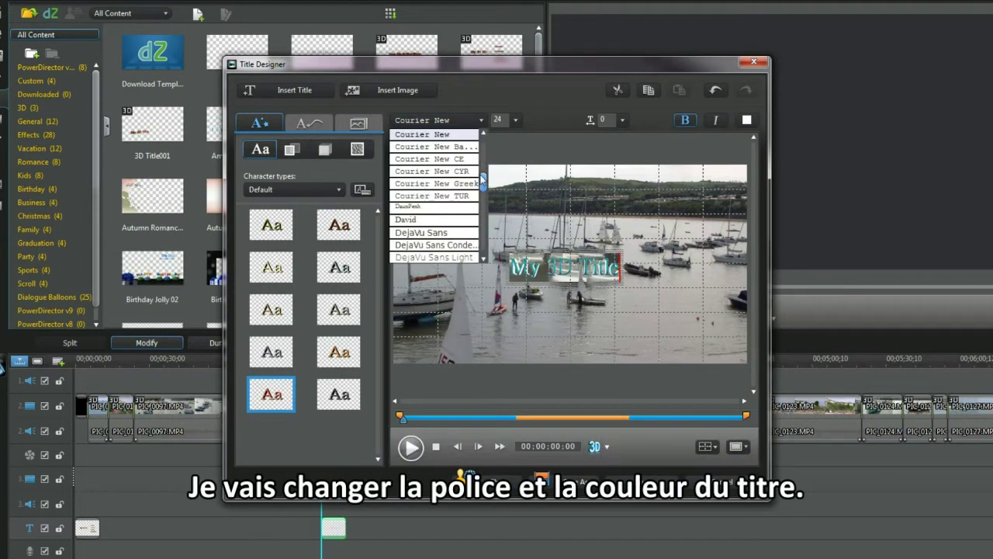
pyautogui.scroll(5, 484, 169)
pyautogui.scroll(-3, 484, 169)
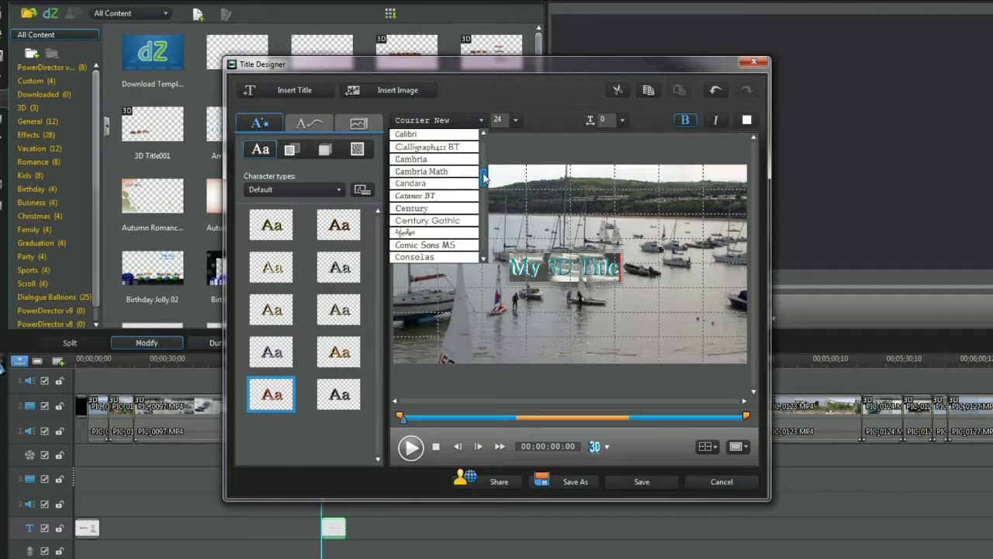
pyautogui.click(442, 221)
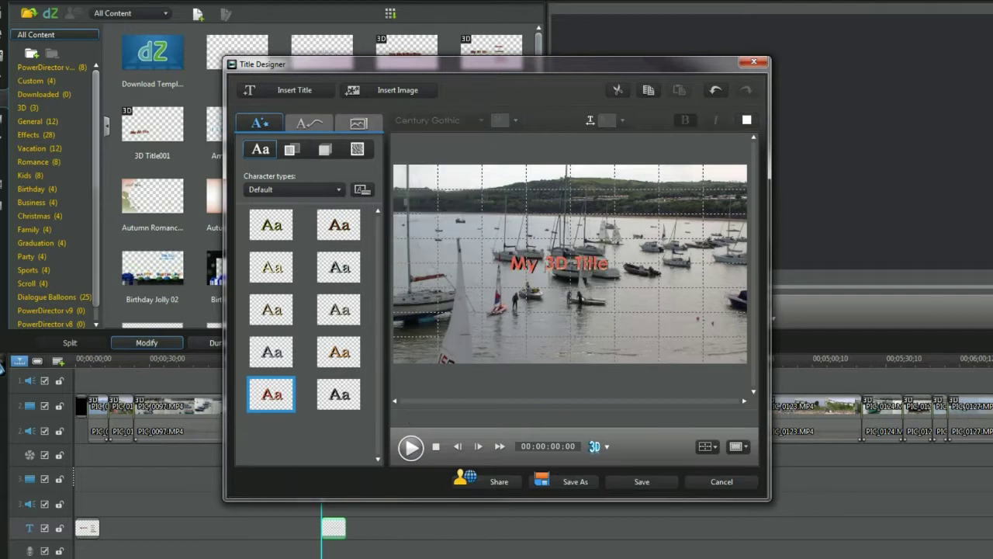
# - Turn off Snap to Reference in the preview display options
pyautogui.click(741, 447)
pyautogui.moveTo(814, 482)
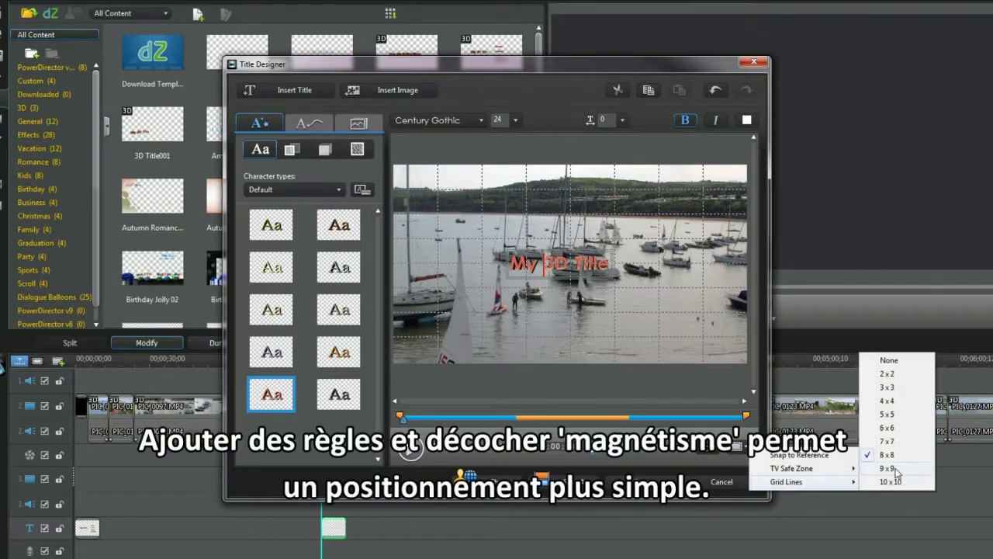
pyautogui.click(761, 456)
pyautogui.click(737, 447)
pyautogui.click(762, 458)
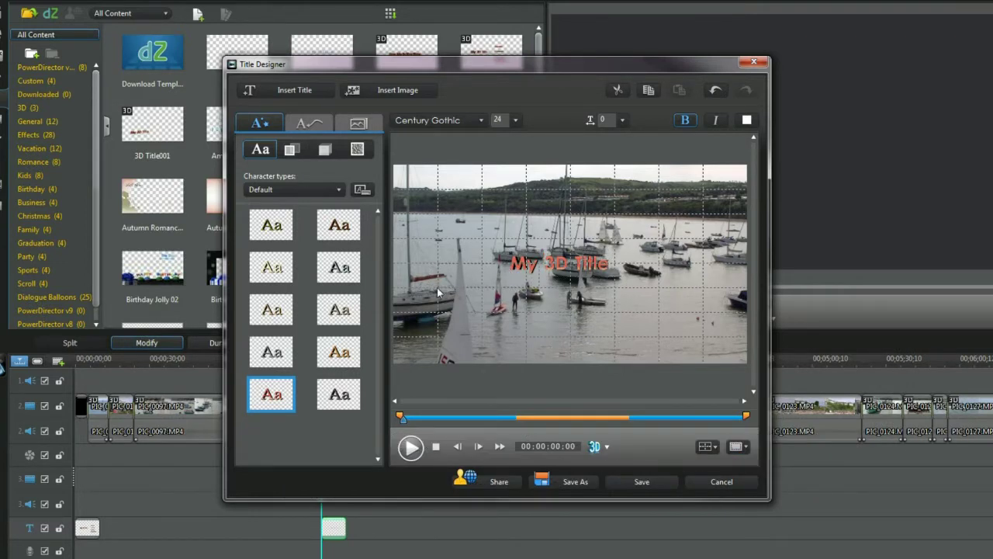
# - Replace the title text with 'Boats in the bay'
pyautogui.hotkey('ctrl', 'a')
pyautogui.write('Boats')
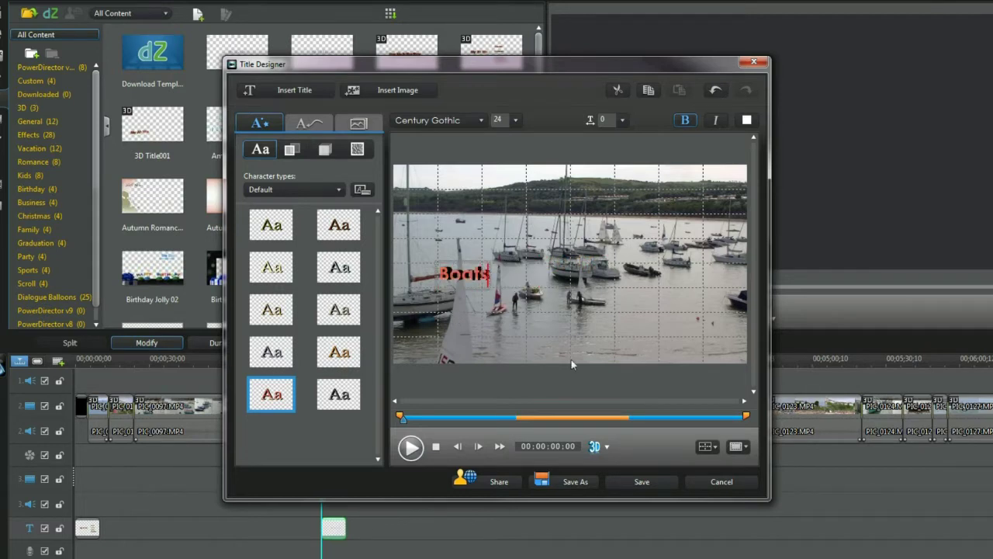
pyautogui.write(' in the bay')
pyautogui.click(290, 149)
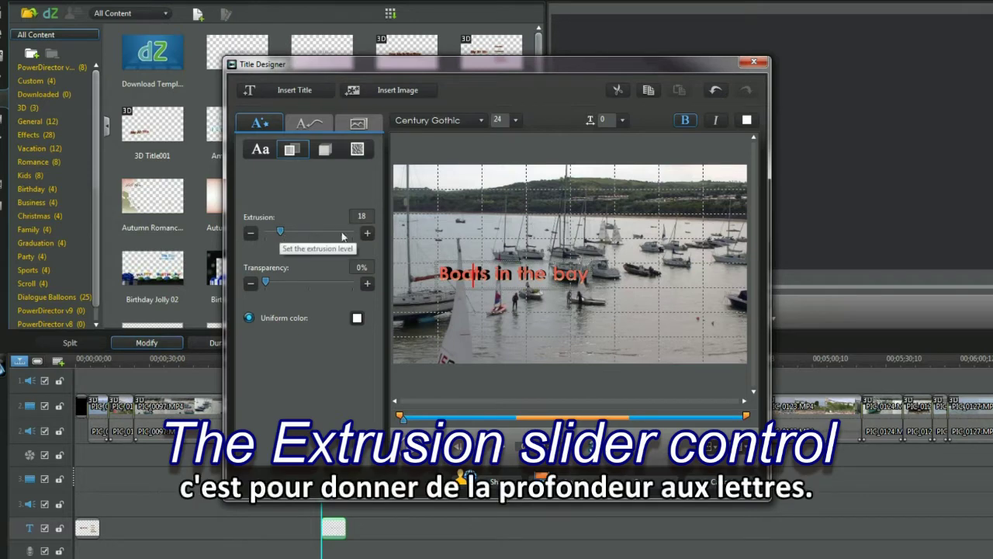
# - Increase the letters' extrusion depth and rotate the title to X 3, Y -61, Z -3
pyautogui.click(367, 233)
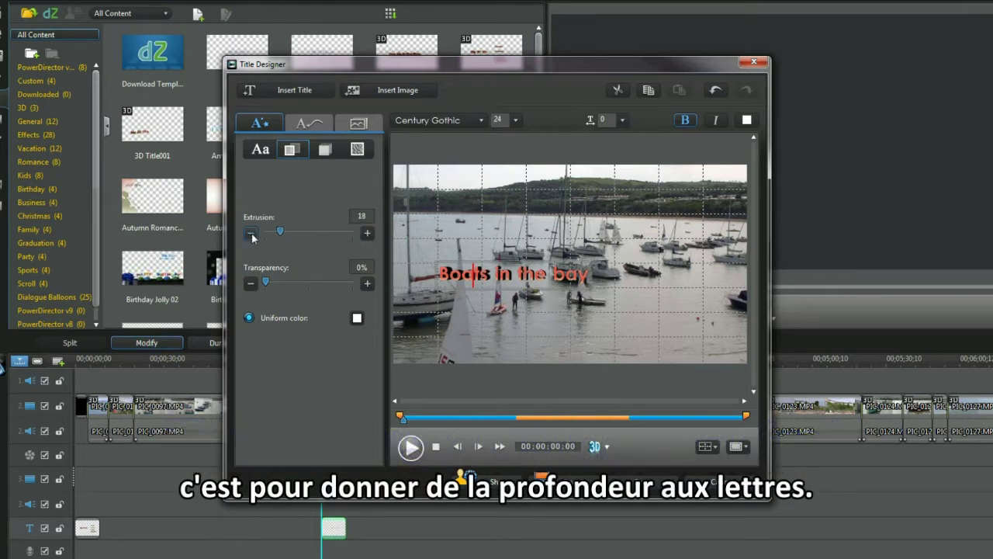
pyautogui.click(324, 149)
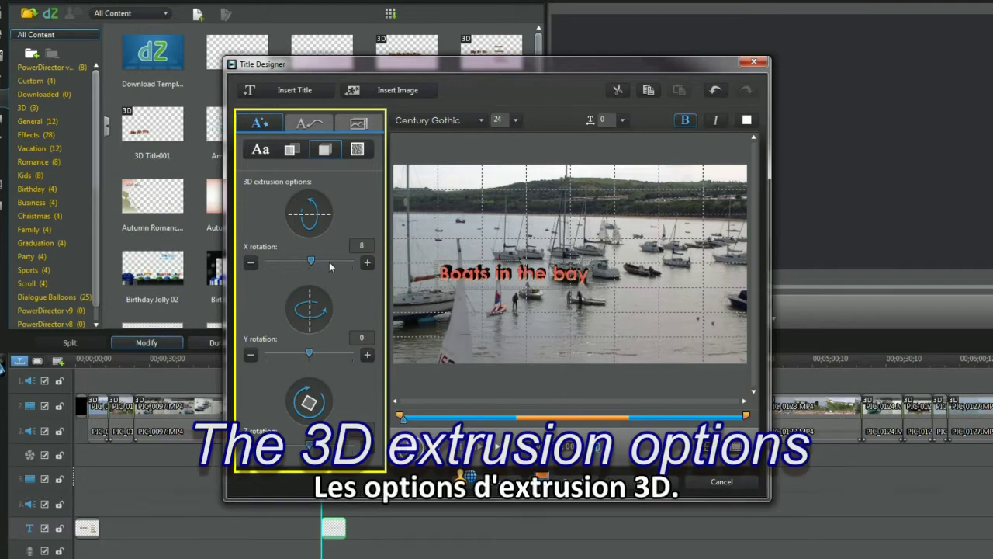
pyautogui.moveTo(332, 264)
pyautogui.mouseDown()
pyautogui.moveTo(340, 262)
pyautogui.moveTo(277, 265)
pyautogui.moveTo(312, 262)
pyautogui.mouseUp()
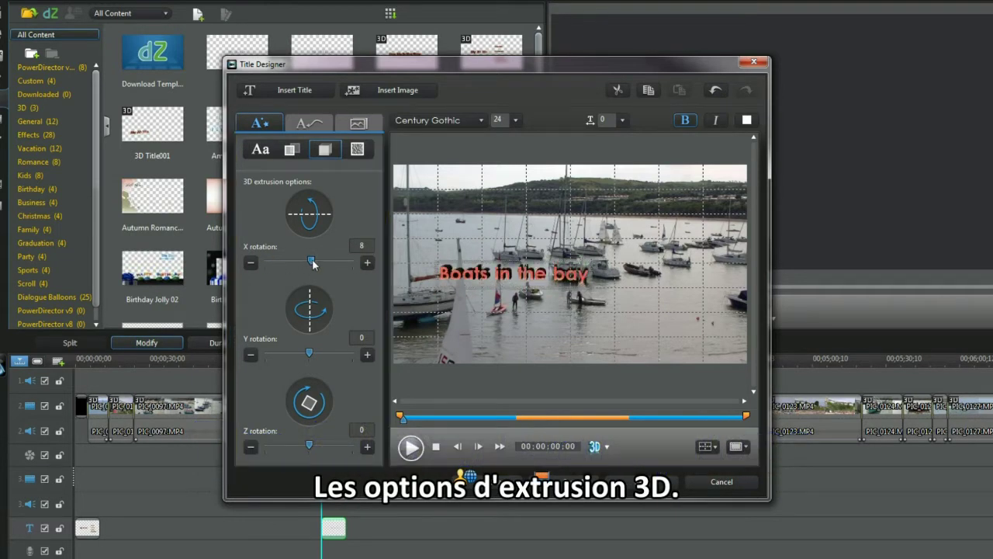
pyautogui.doubleClick(250, 265)
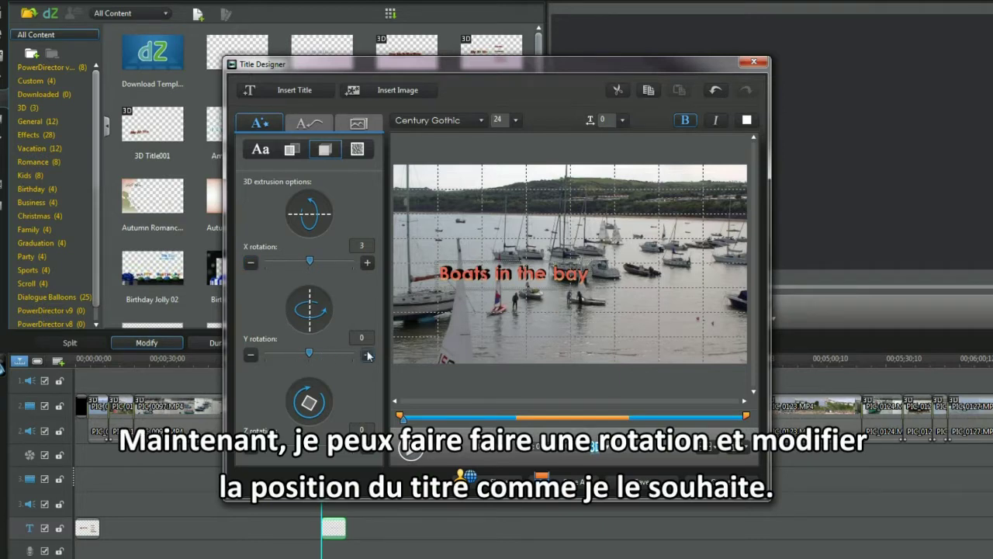
pyautogui.moveTo(307, 356)
pyautogui.mouseDown()
pyautogui.moveTo(324, 355)
pyautogui.moveTo(293, 356)
pyautogui.mouseUp()
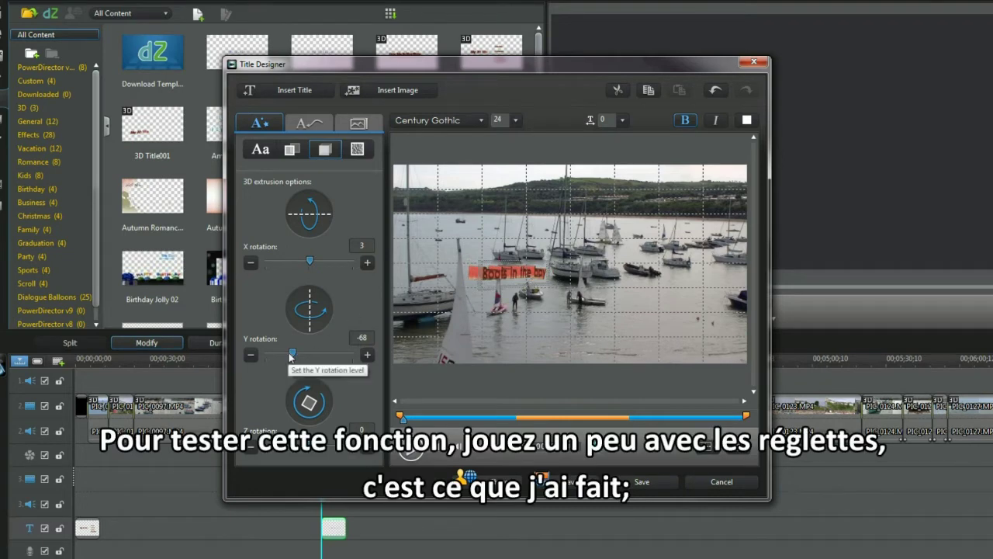
pyautogui.click(293, 354)
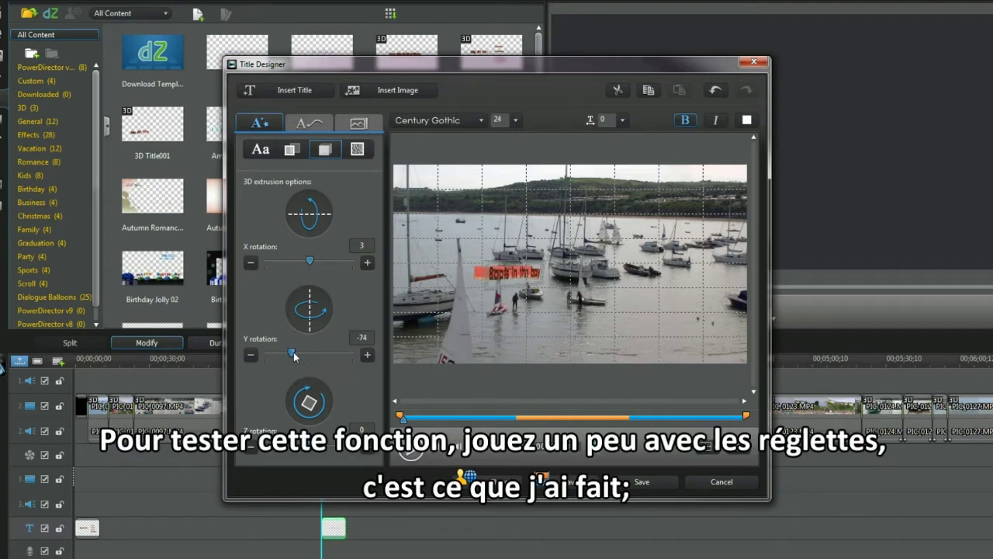
pyautogui.moveTo(309, 447); pyautogui.dragTo(308, 445)
pyautogui.moveTo(292, 354); pyautogui.dragTo(294, 356)
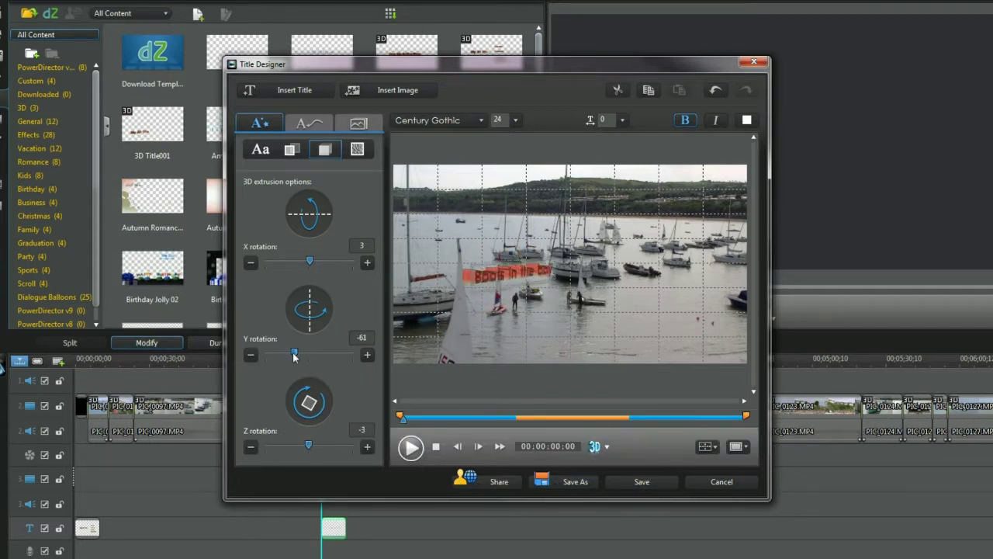
# - Enable 3D depth for the title and set 3D Amplify II as its starting effect
pyautogui.click(309, 122)
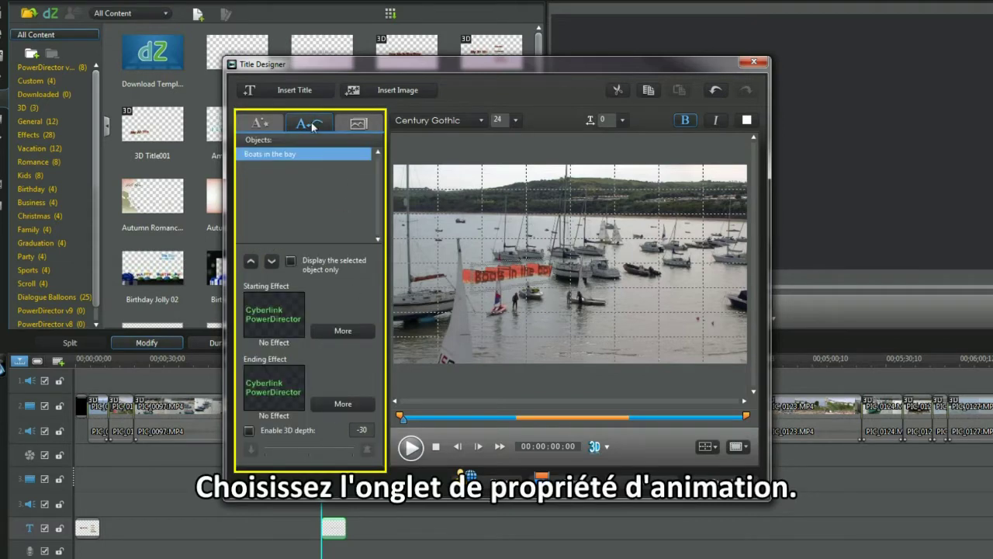
pyautogui.click(248, 430)
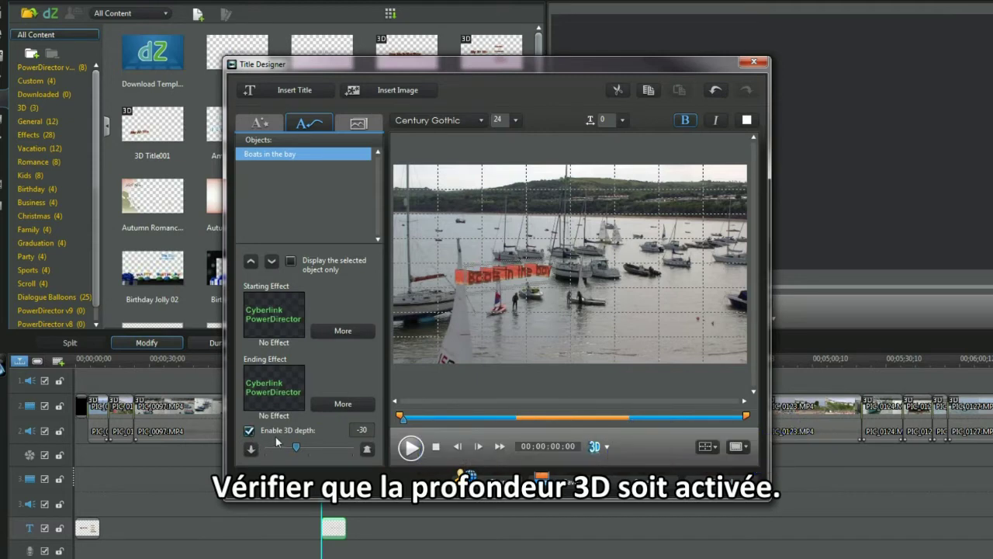
pyautogui.click(342, 331)
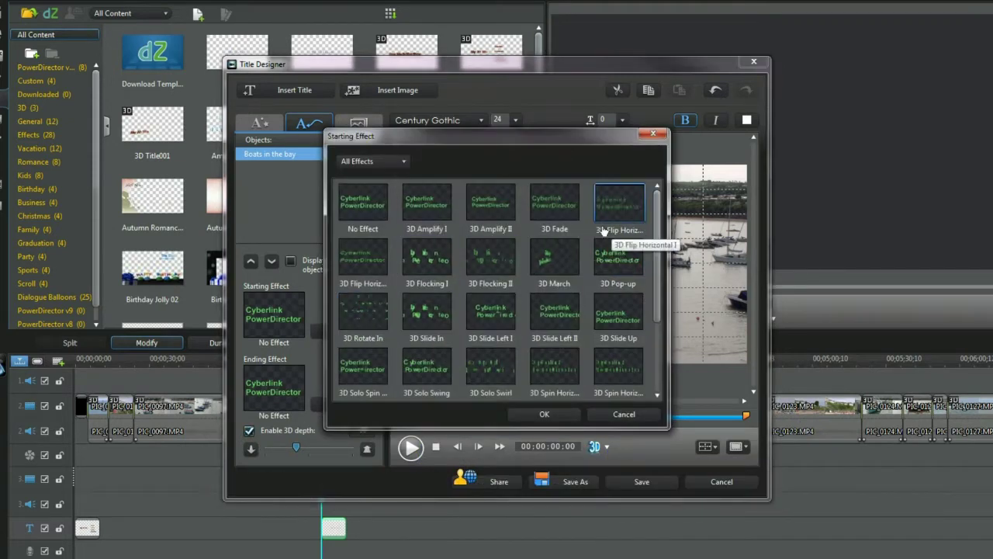
pyautogui.click(491, 205)
pyautogui.click(544, 413)
pyautogui.click(343, 405)
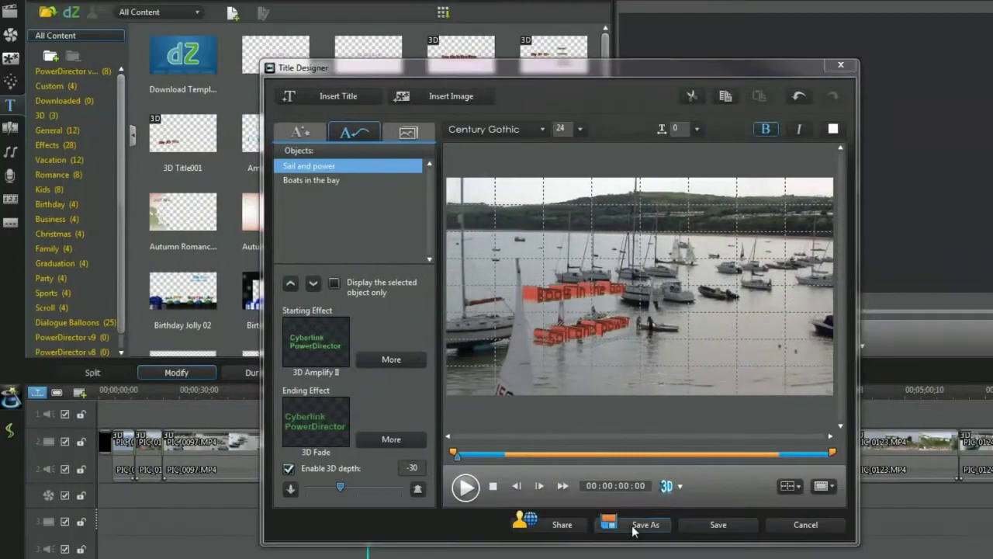
# - Save the design as custom template '3D Sailboats' and apply it, closing the Title Designer
pyautogui.click(733, 412)
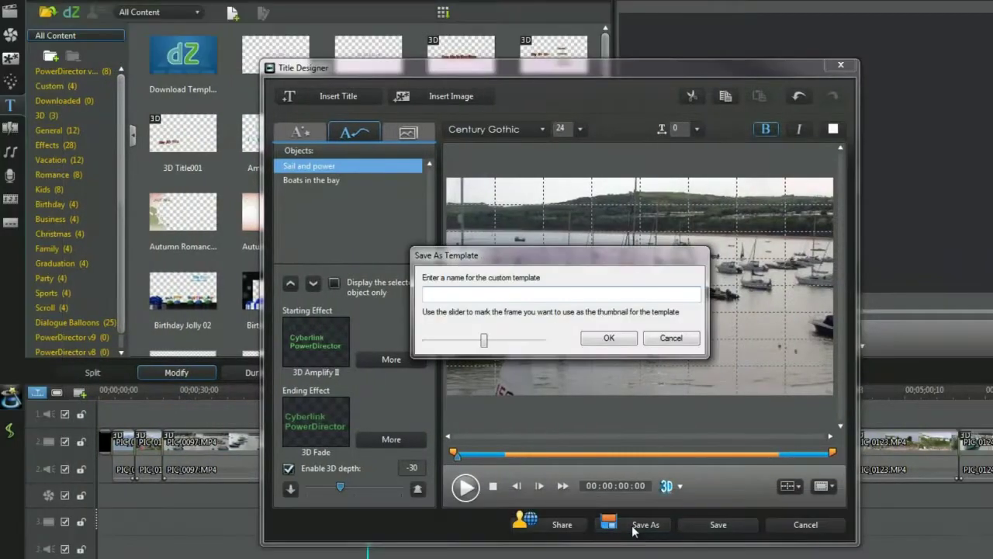
pyautogui.write('3D Sai')
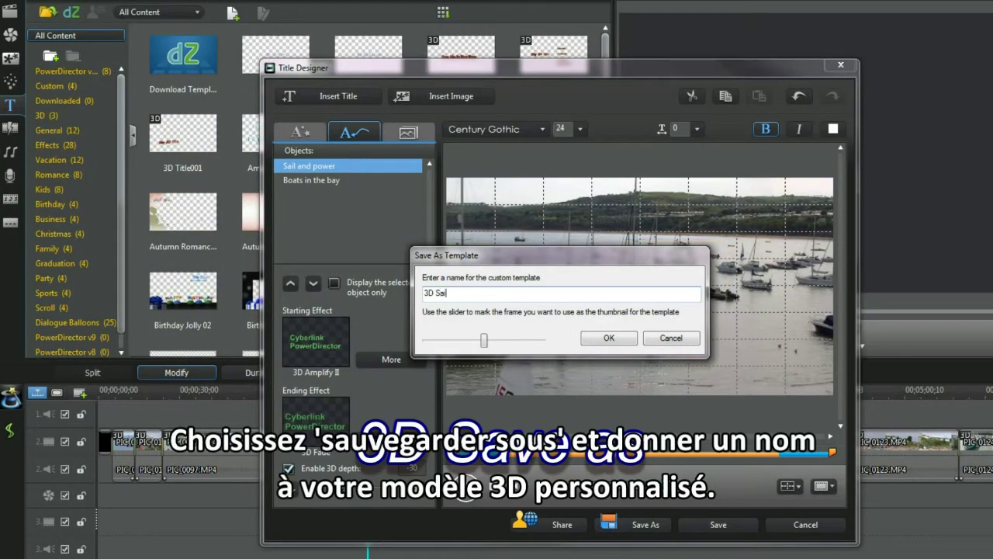
pyautogui.write('lboats')
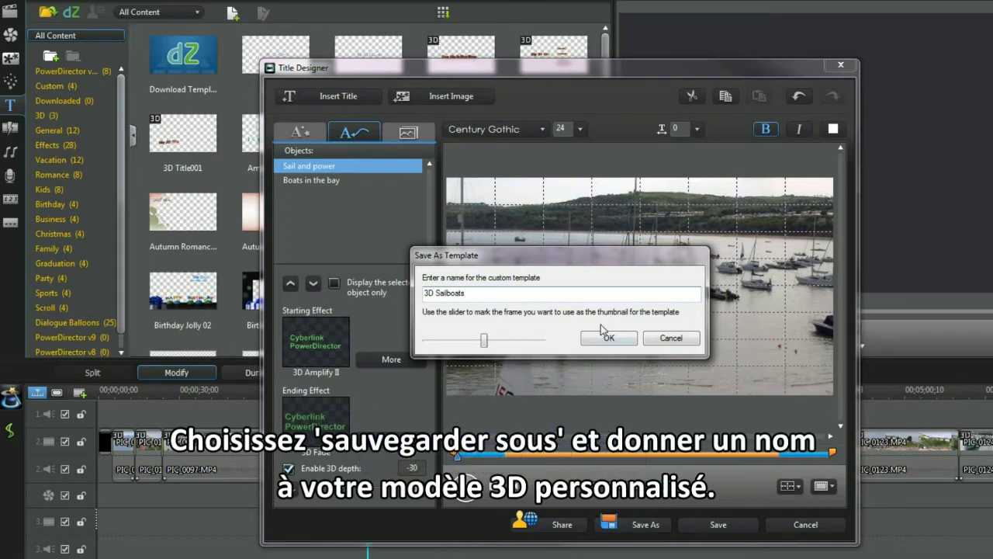
pyautogui.click(604, 335)
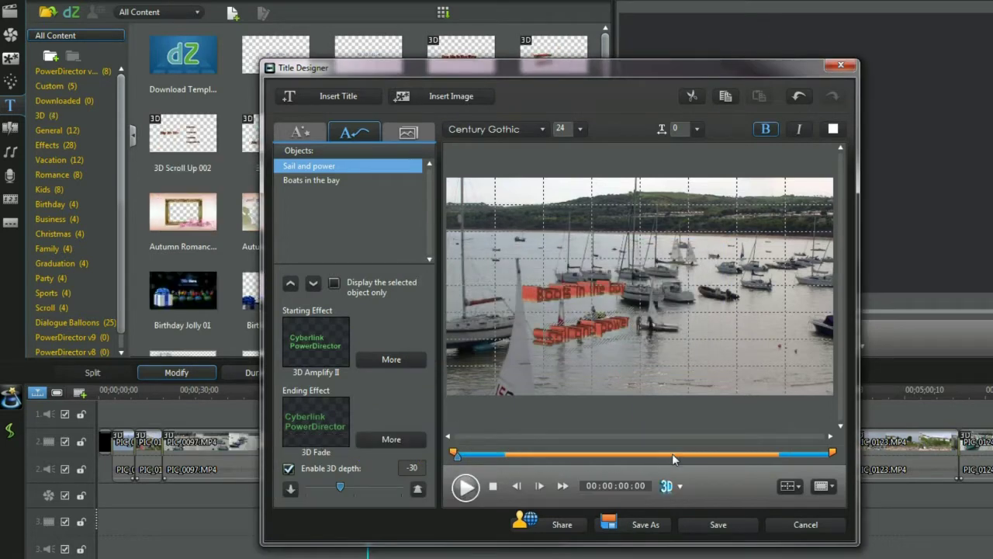
pyautogui.click(706, 531)
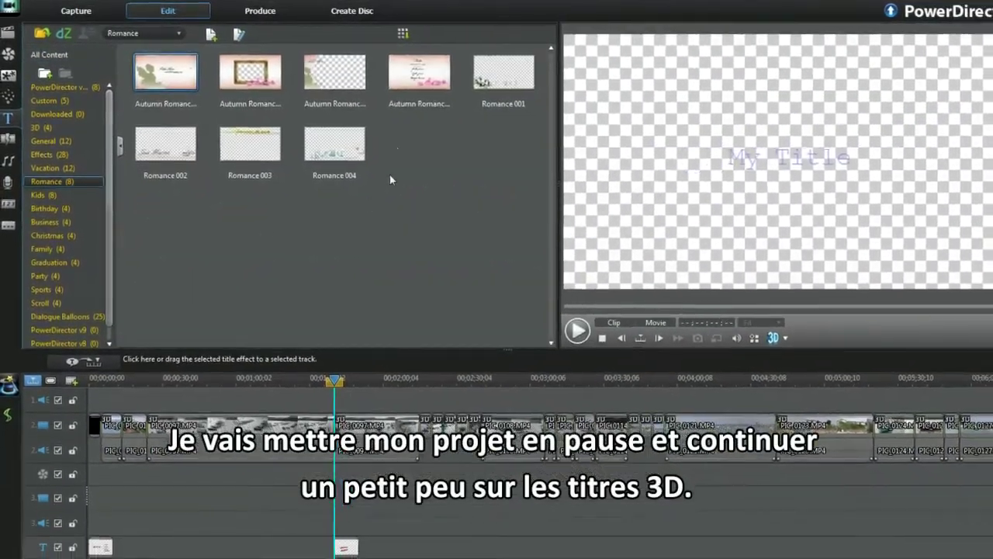
# - Place an Autumn Romance title on the title track near 2:42 and open it for editing
pyautogui.click(321, 90)
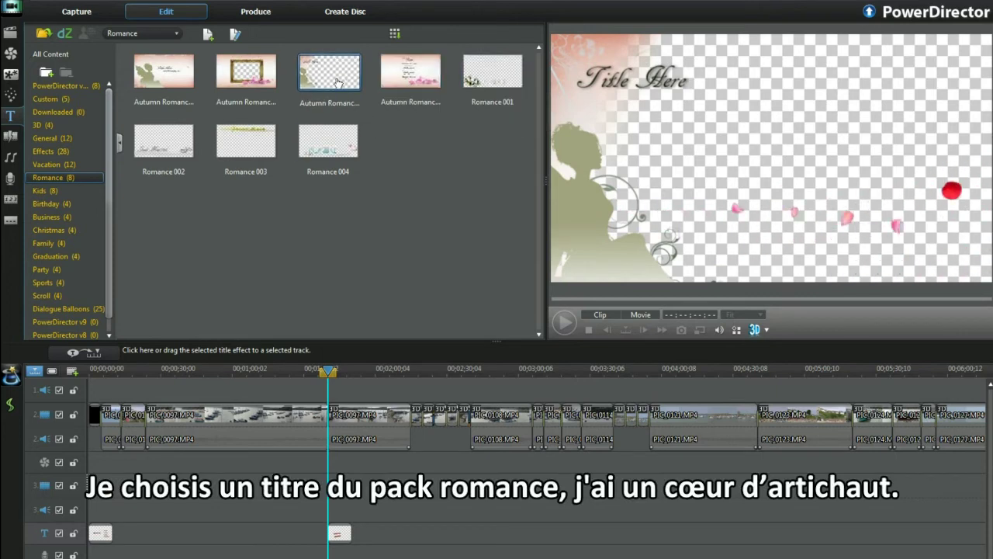
pyautogui.moveTo(438, 533); pyautogui.dragTo(476, 541)
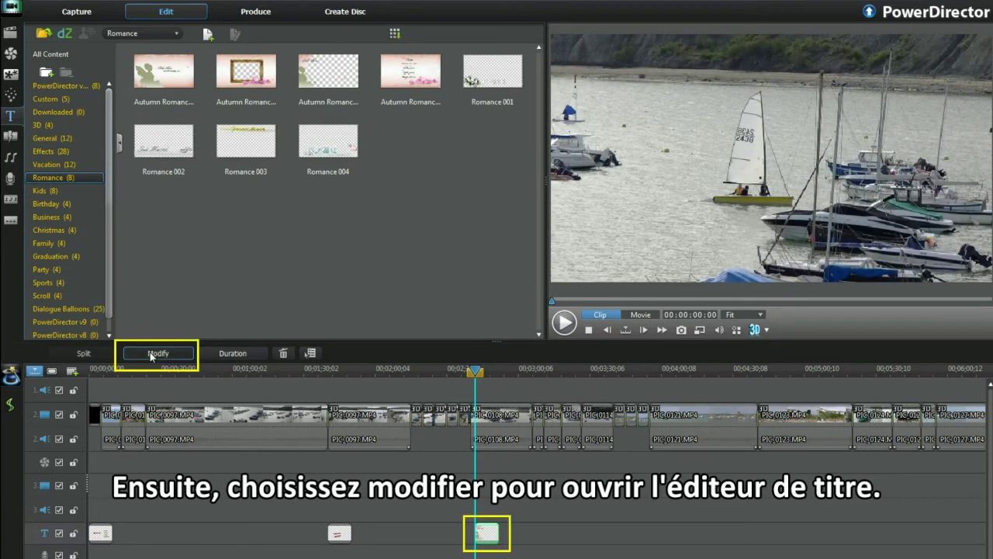
pyautogui.click(155, 354)
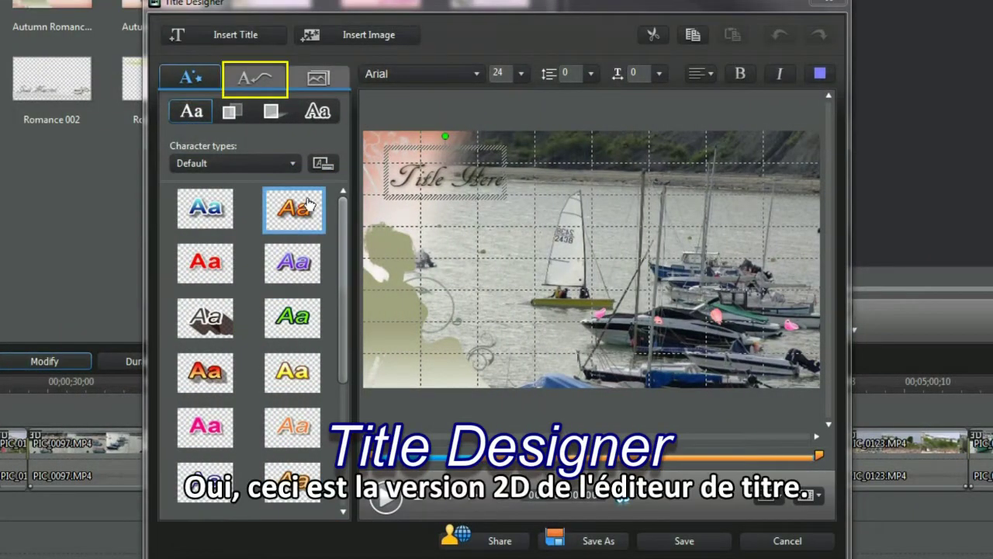
# - Enable 3D depth on the Romance title text, save it as '3D Romance', and close the designer
pyautogui.click(264, 79)
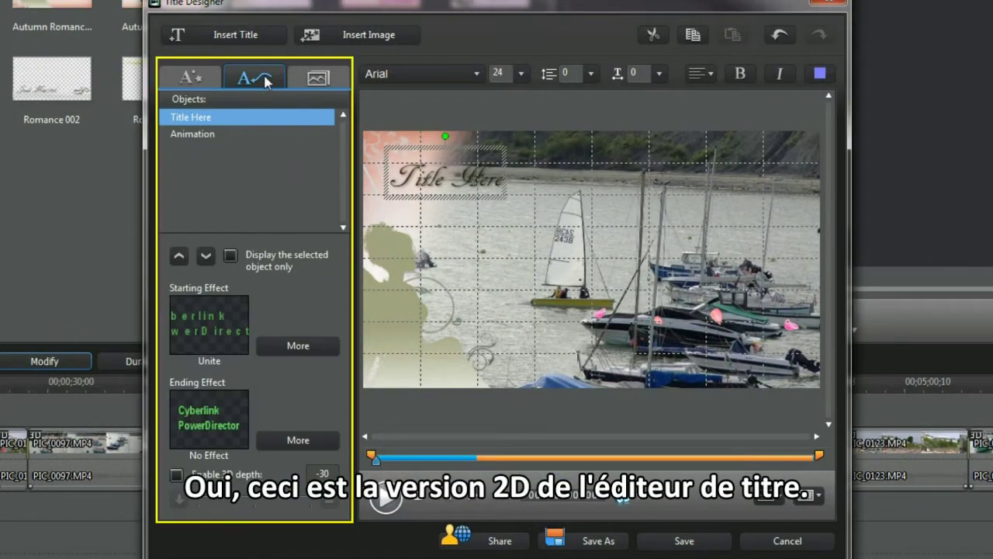
pyautogui.click(177, 475)
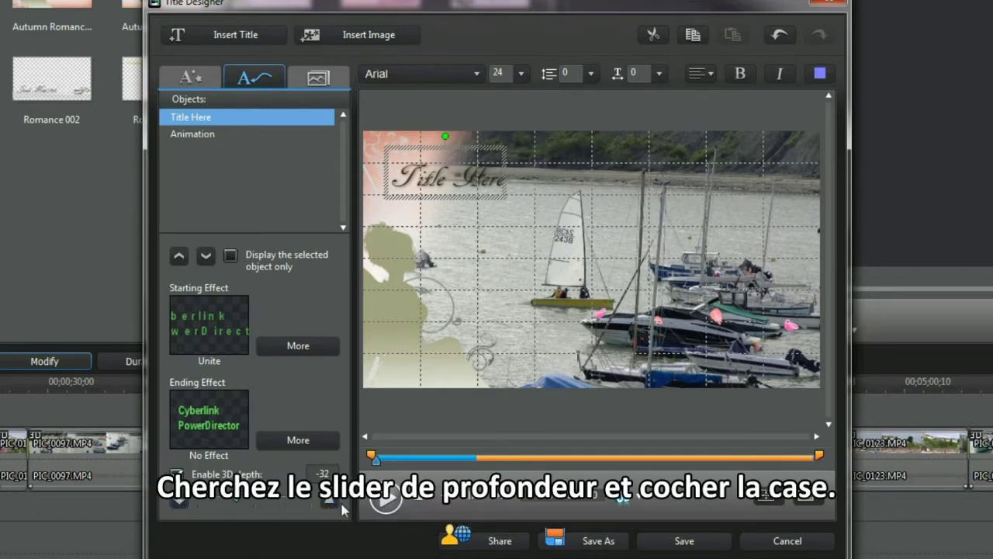
pyautogui.click(593, 543)
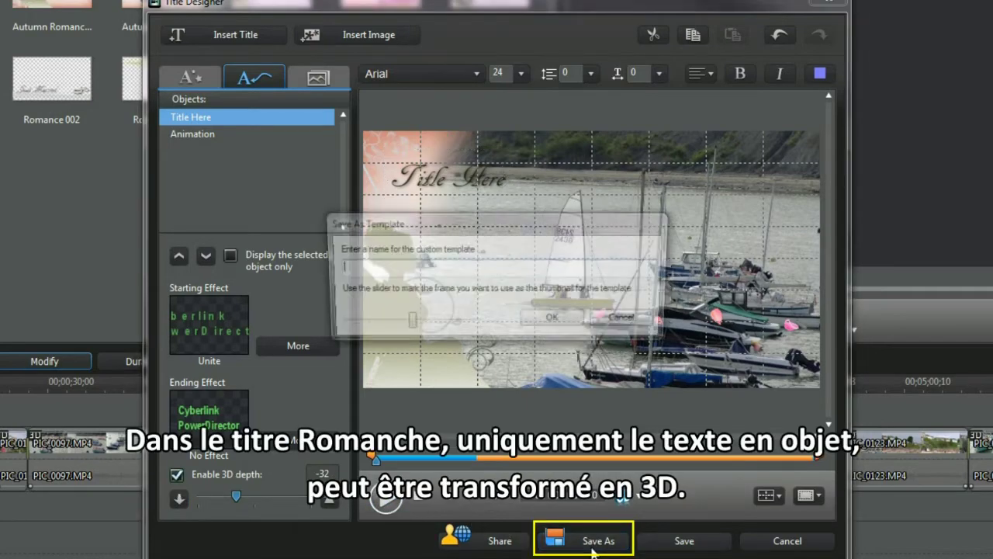
pyautogui.write('3D Ro')
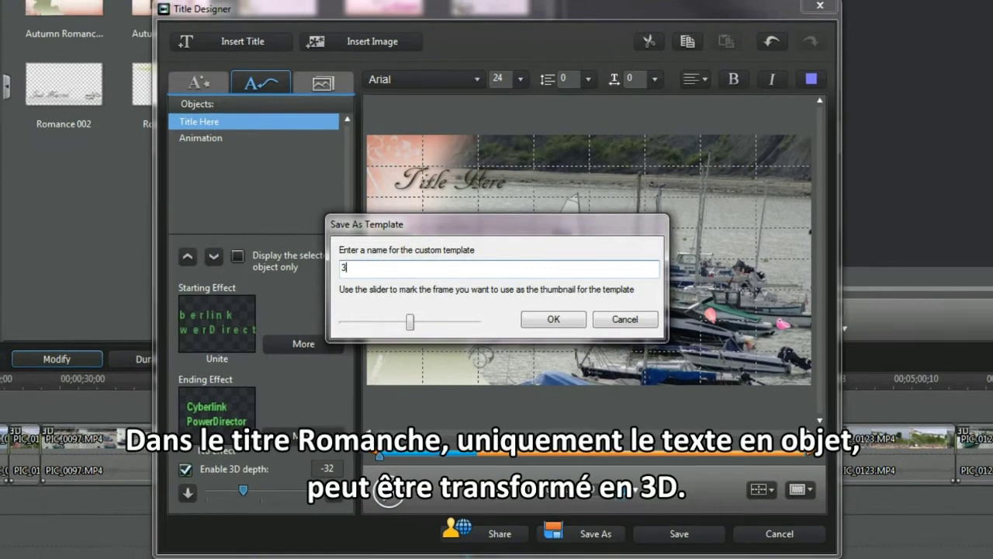
pyautogui.write('mance')
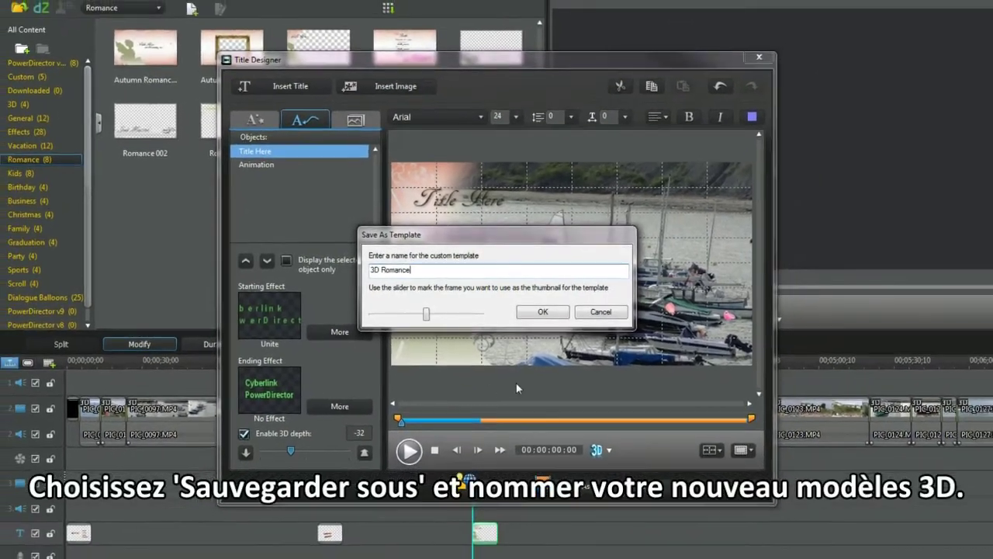
pyautogui.click(544, 312)
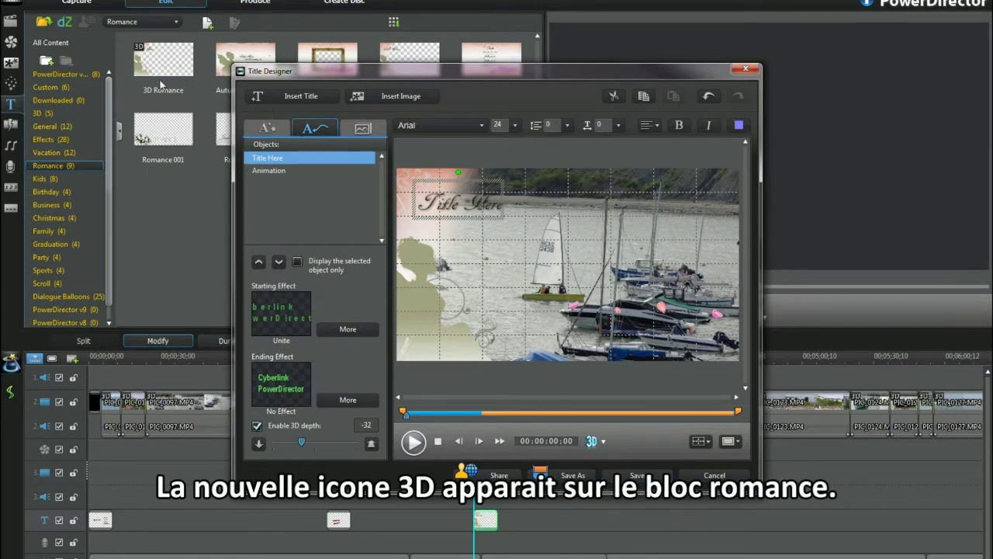
pyautogui.click(630, 476)
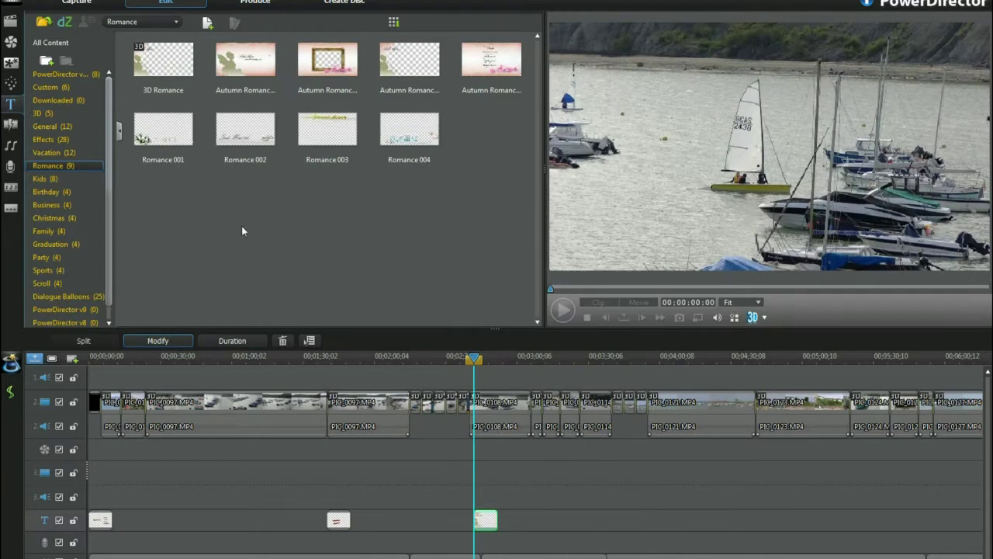
# - In the 3D category, preview 3D Flocking and 3D Romance, then open 3D Romance for editing
pyautogui.click(39, 115)
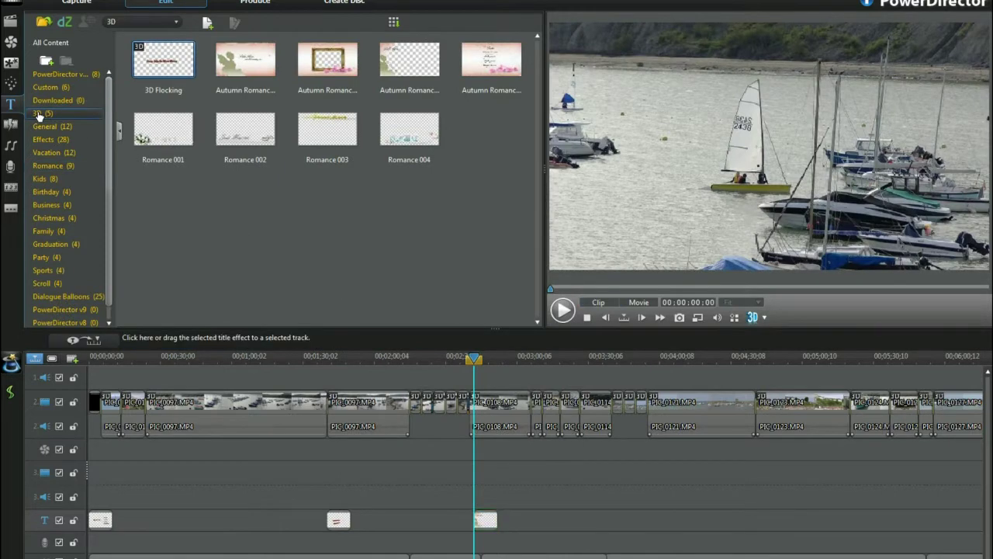
pyautogui.click(163, 60)
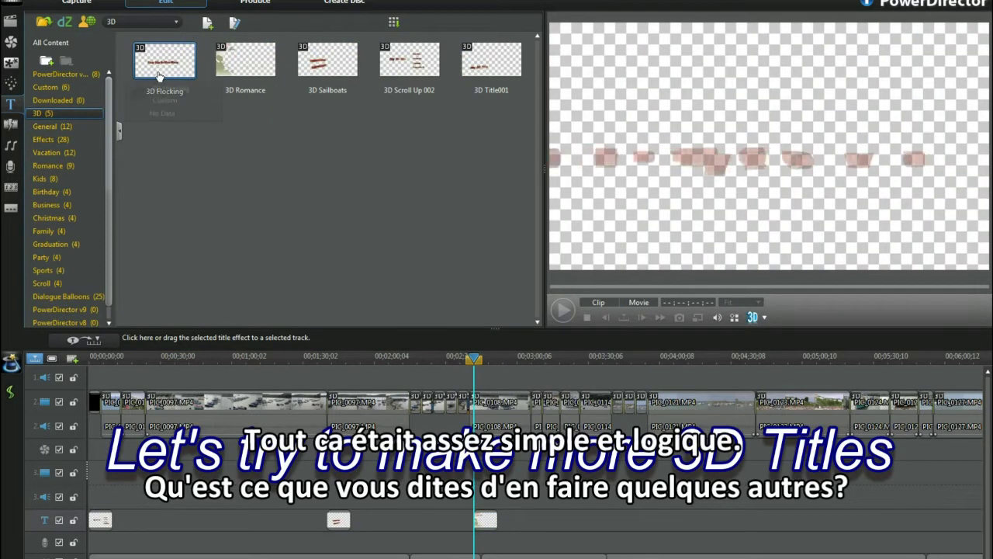
pyautogui.click(259, 76)
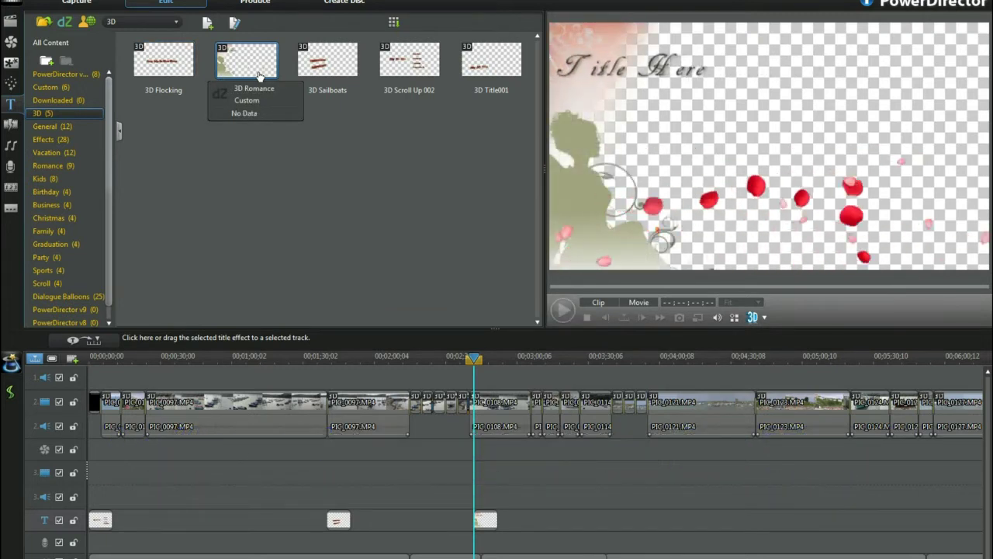
pyautogui.doubleClick(259, 76)
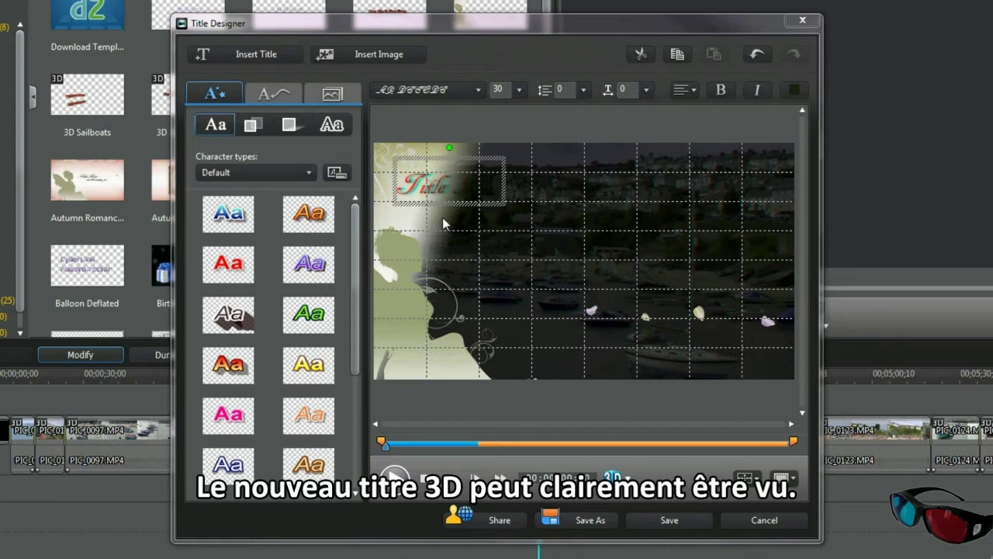
# - Review the 3D Romance title's objects and depth settings, then close the Title Designer
pyautogui.click(268, 94)
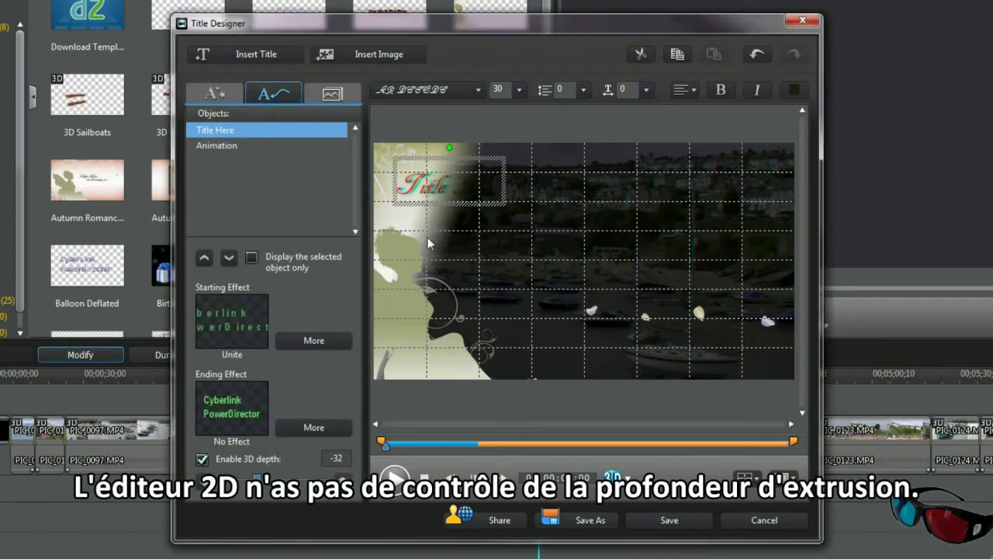
pyautogui.click(380, 264)
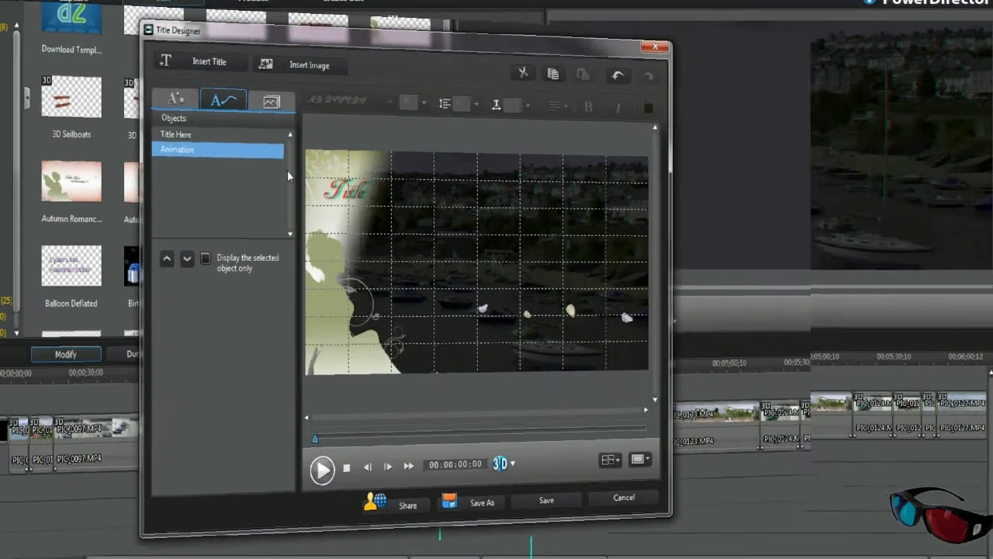
pyautogui.click(669, 520)
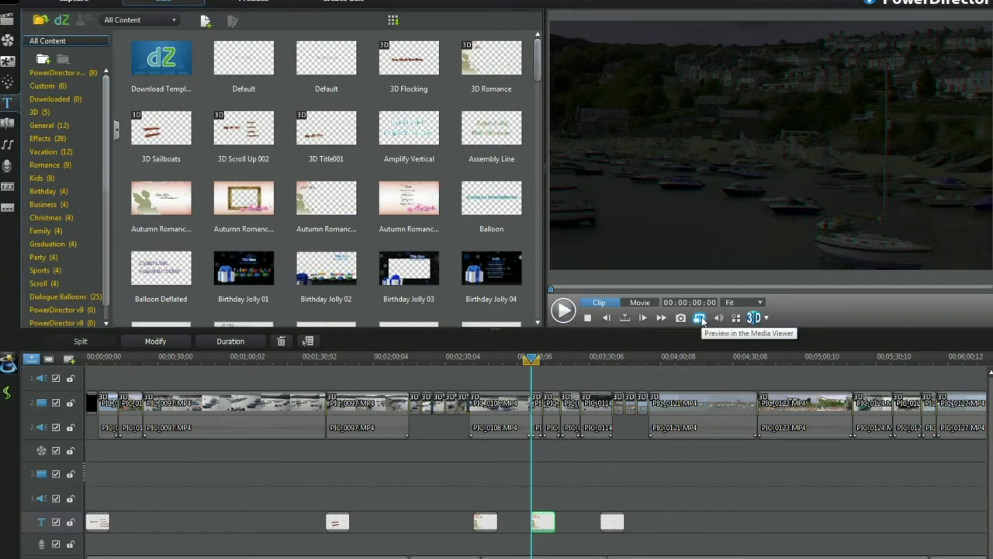
pyautogui.click(701, 319)
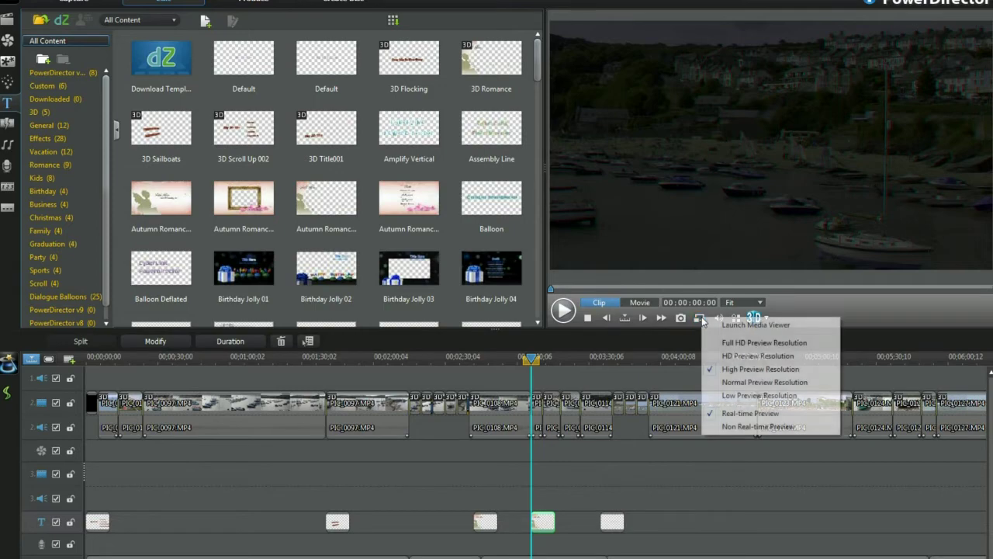
pyautogui.click(741, 328)
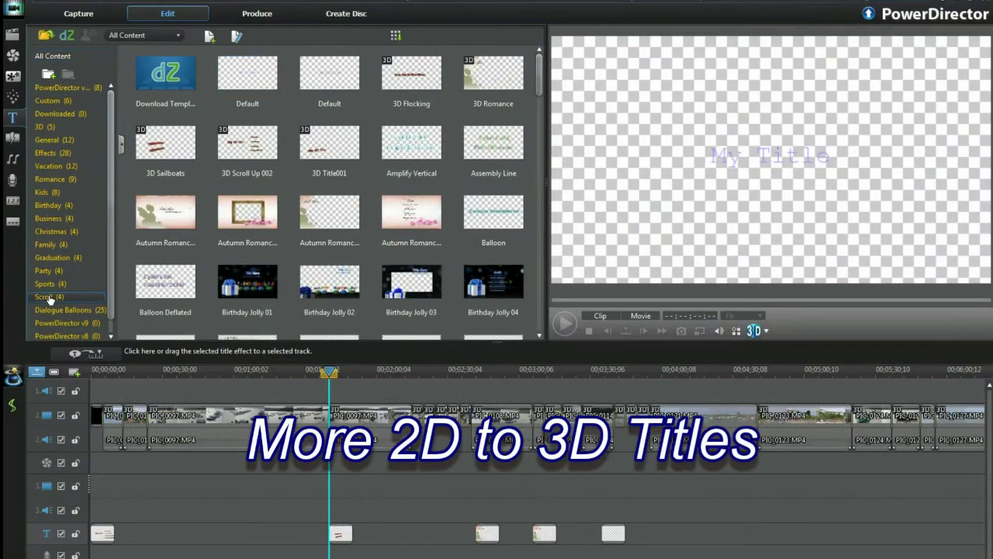
# - Add the Scroll Left title to the title track and set its text's 3D depth to -37
pyautogui.moveTo(330, 83); pyautogui.dragTo(180, 533)
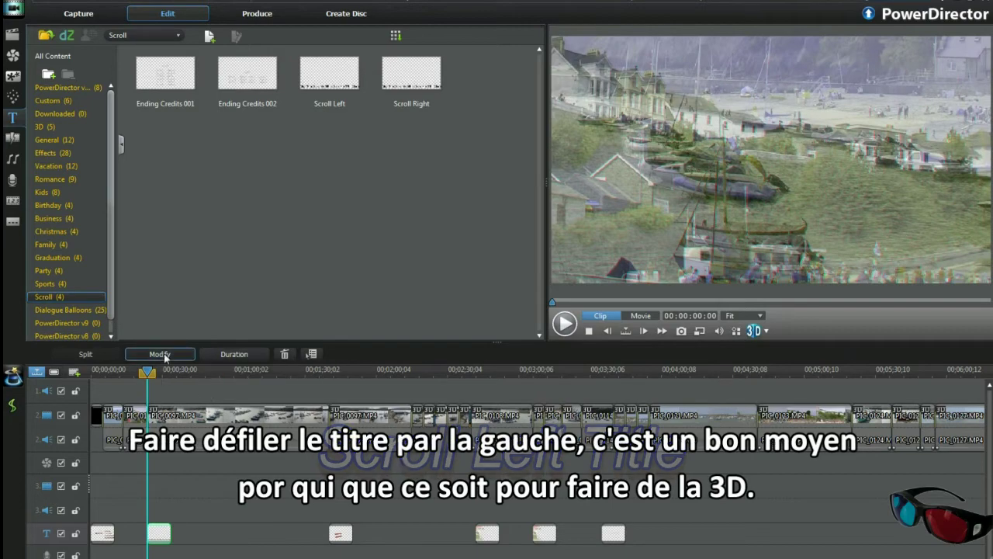
pyautogui.click(160, 354)
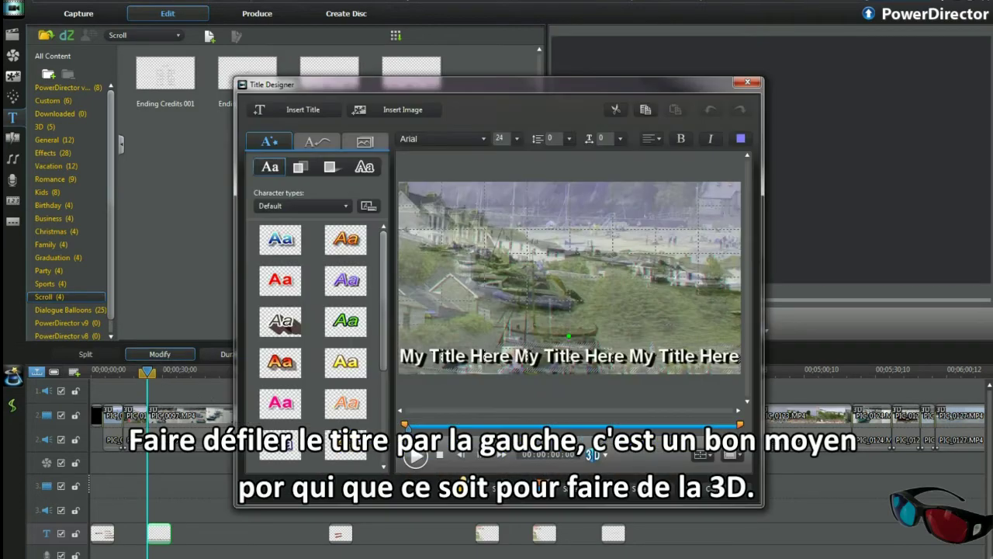
pyautogui.click(324, 143)
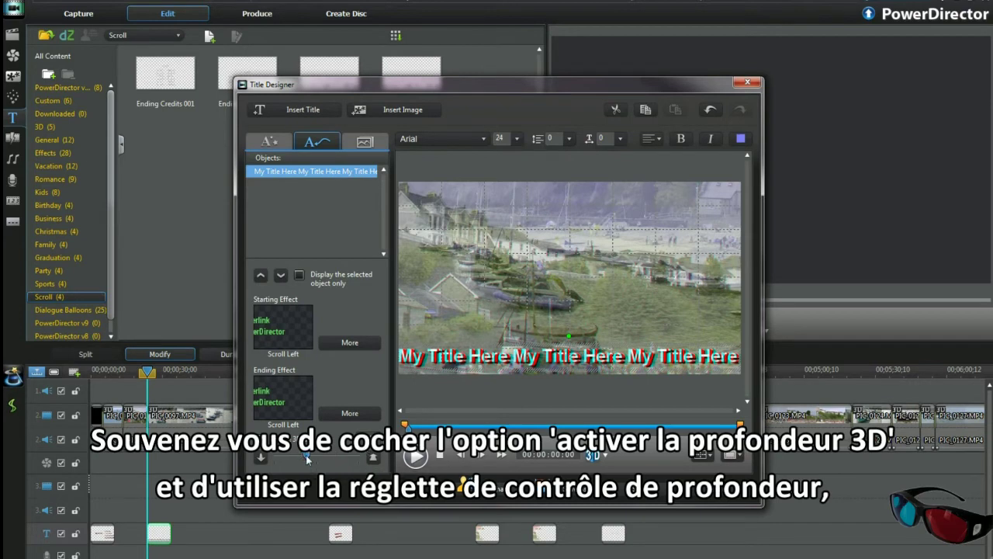
pyautogui.moveTo(305, 454); pyautogui.dragTo(296, 456)
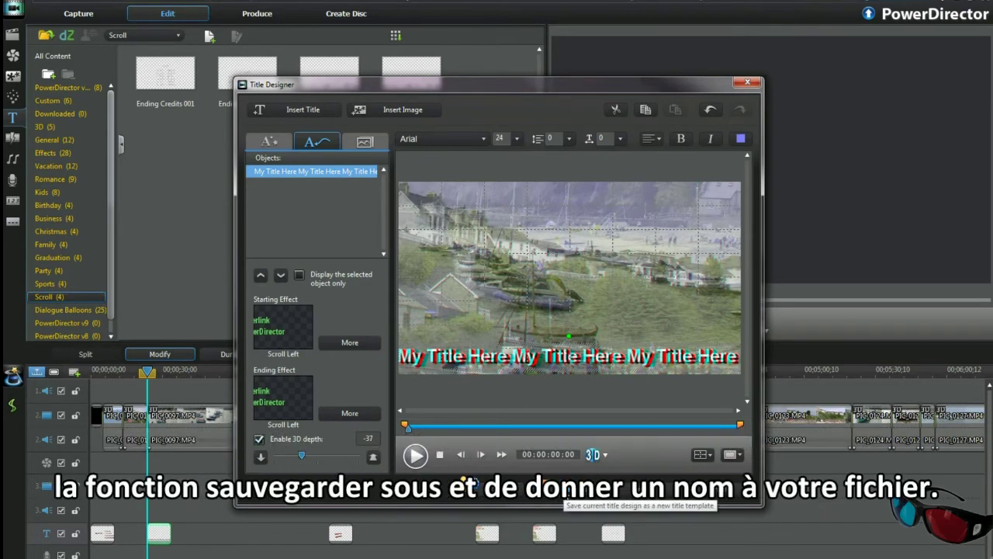
# - Save the title as the '3D Scroll Left' template and play it back
pyautogui.click(565, 487)
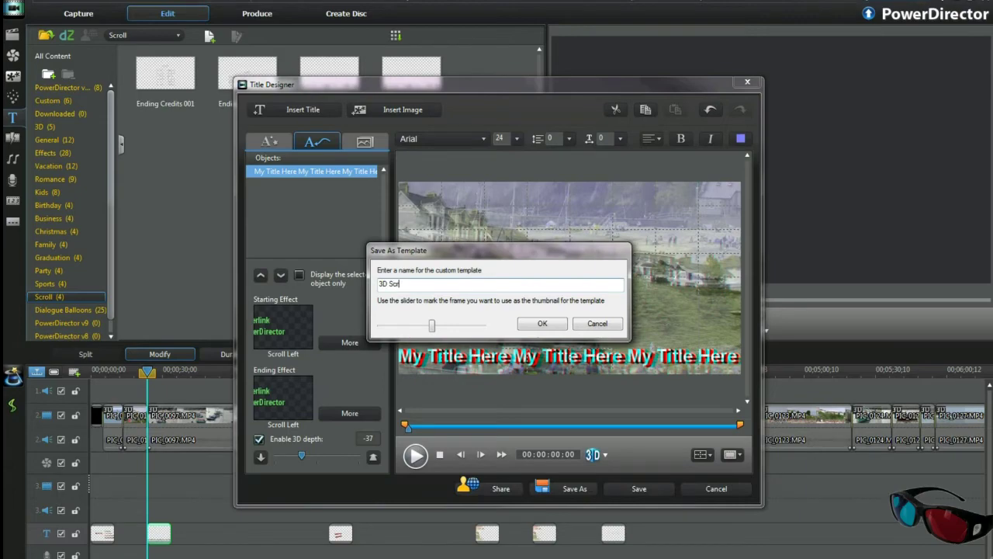
pyautogui.click(551, 323)
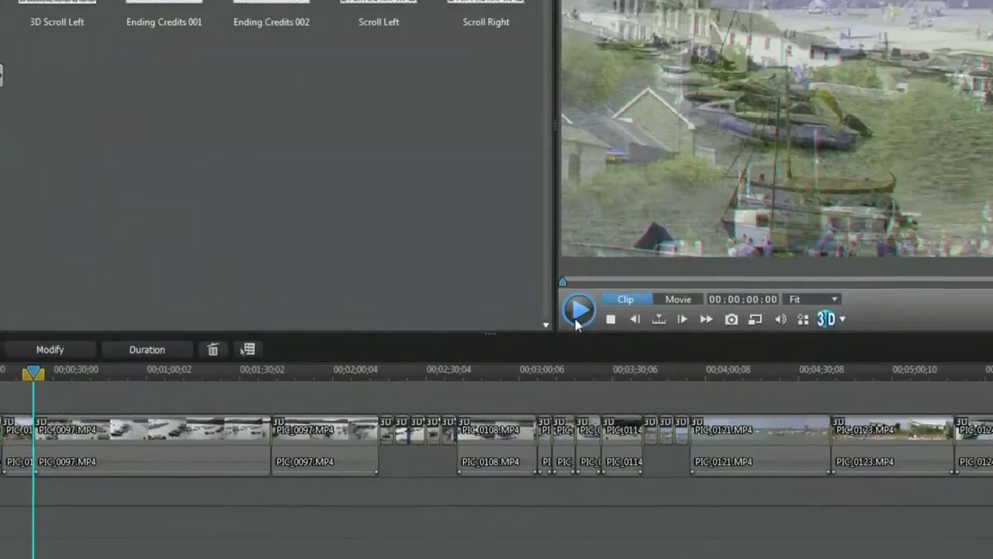
pyautogui.click(579, 311)
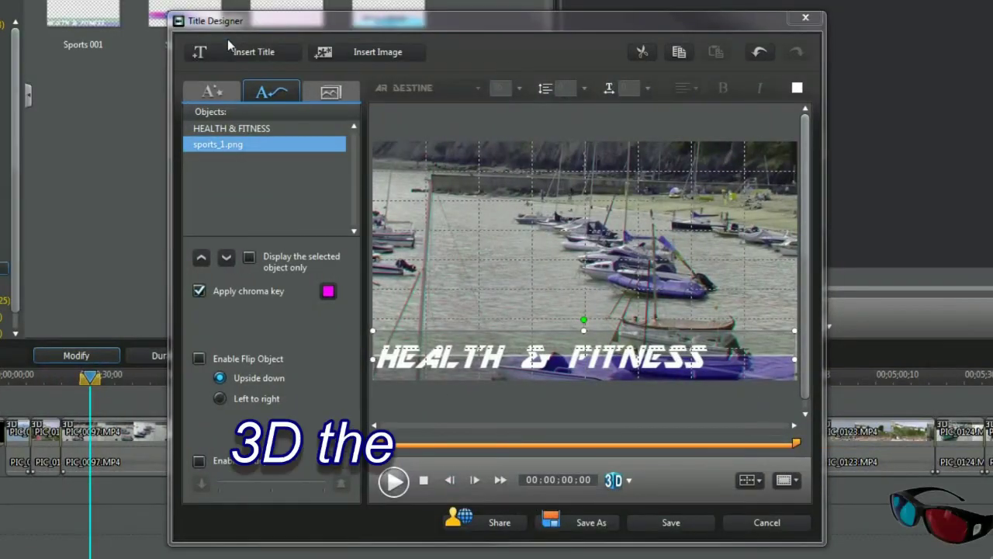
# - Give the sports_1.png image object 3D depth of -30, then select the HEALTH & FITNESS text
pyautogui.click(199, 461)
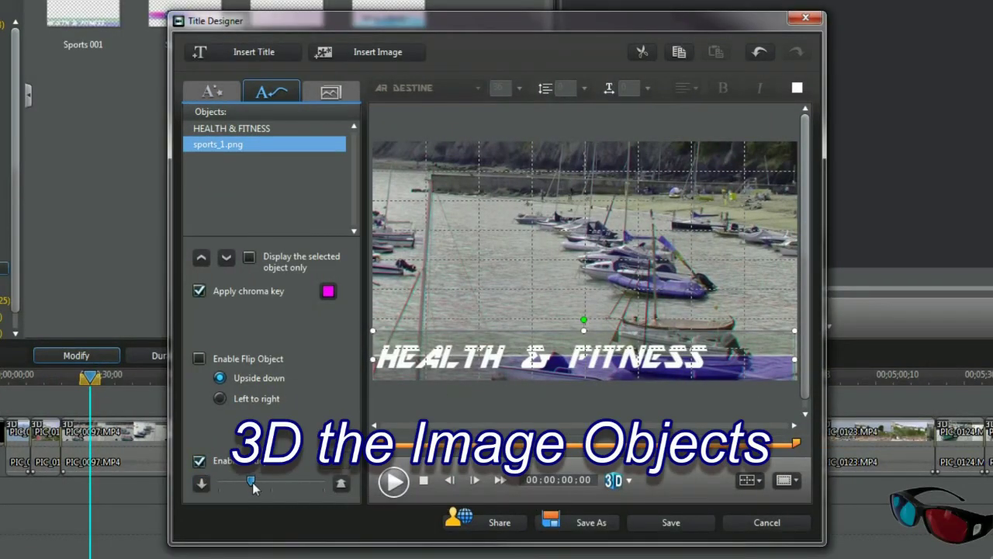
pyautogui.moveTo(252, 481); pyautogui.dragTo(256, 481)
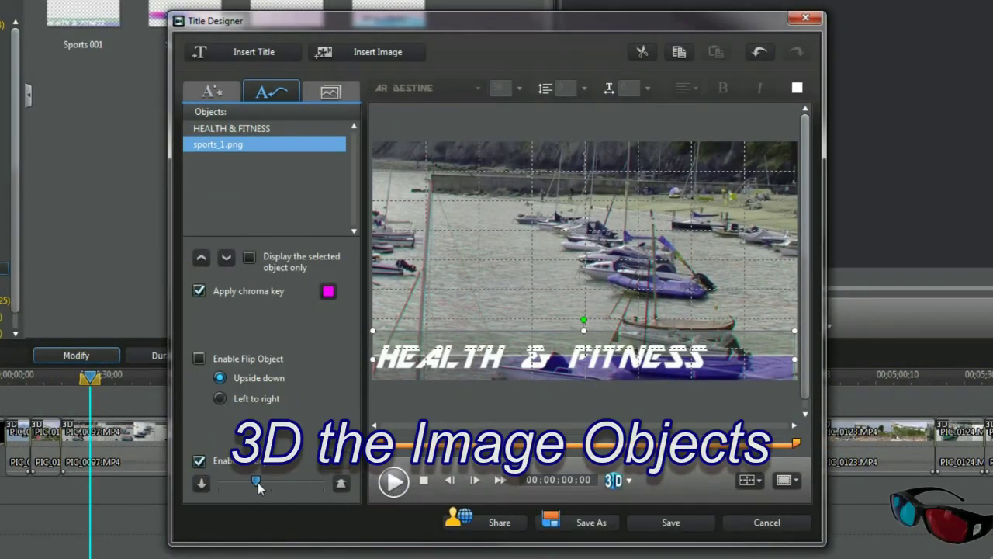
pyautogui.click(256, 131)
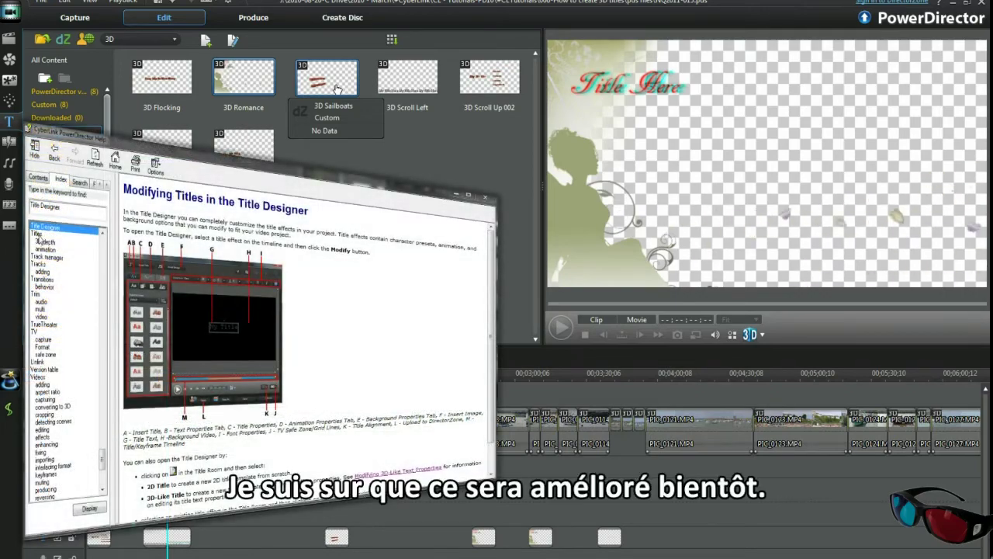
pyautogui.click(336, 89)
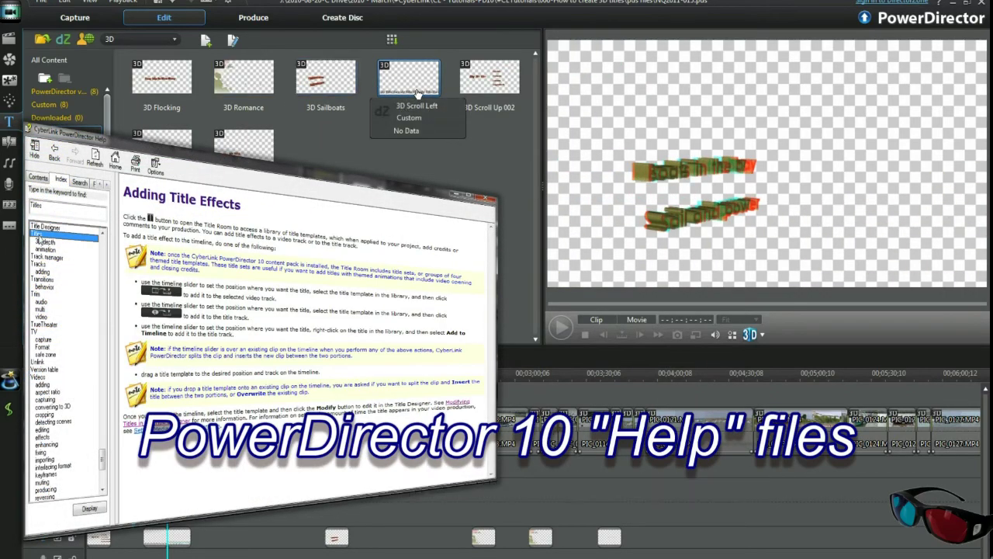
pyautogui.click(488, 94)
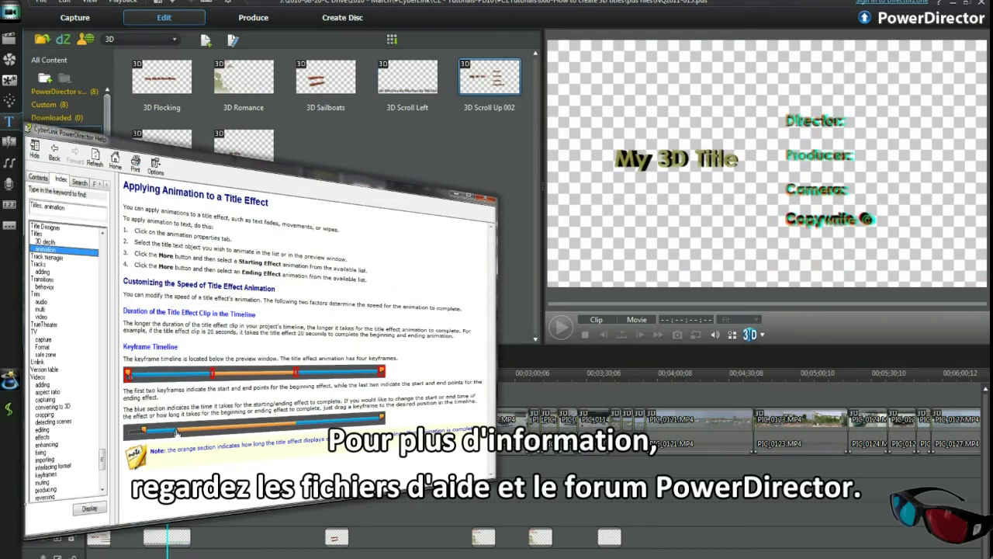
pyautogui.click(162, 141)
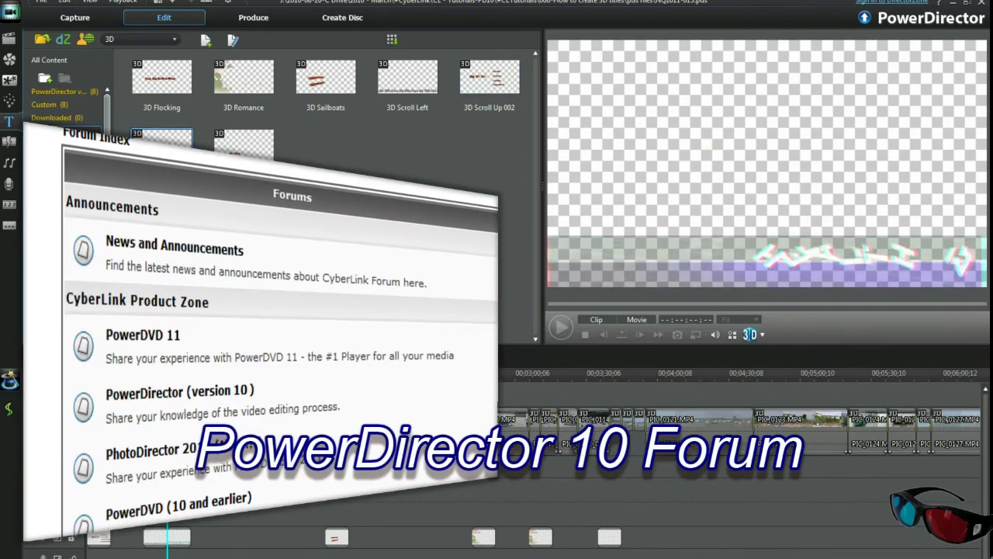